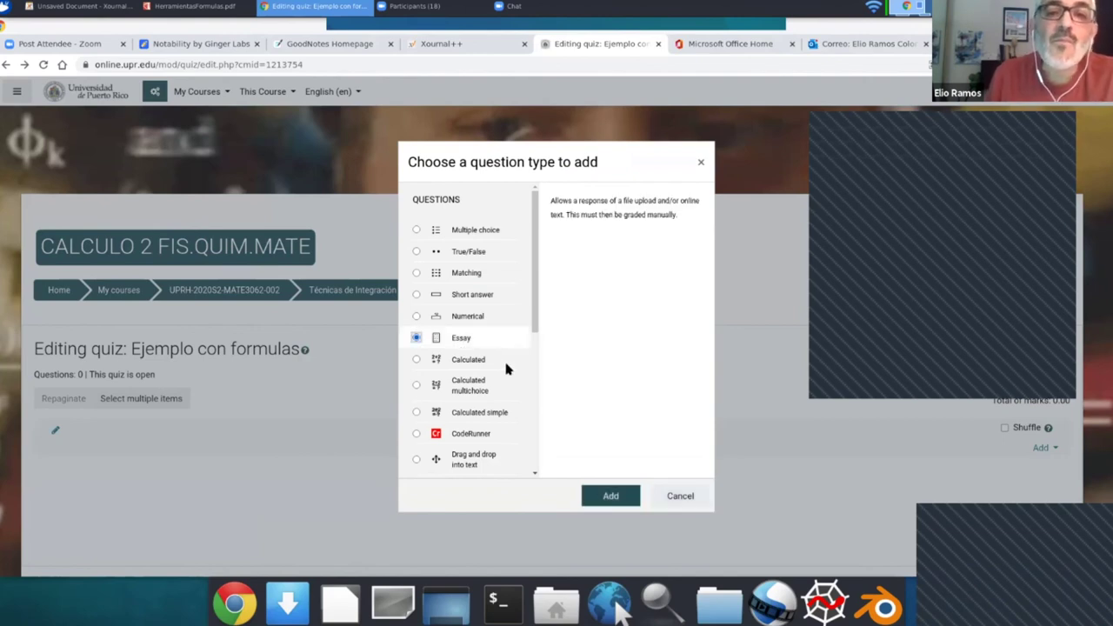
# - Add an Essay question to the quiz and start editing its question text
pyautogui.click(608, 495)
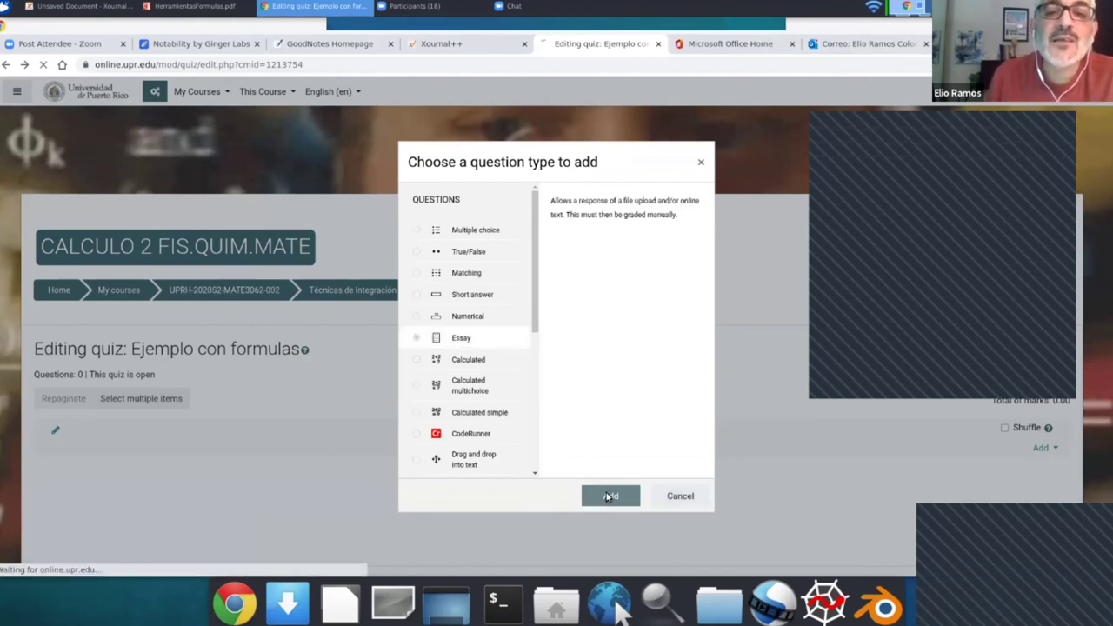
pyautogui.scroll(-3, 496, 344)
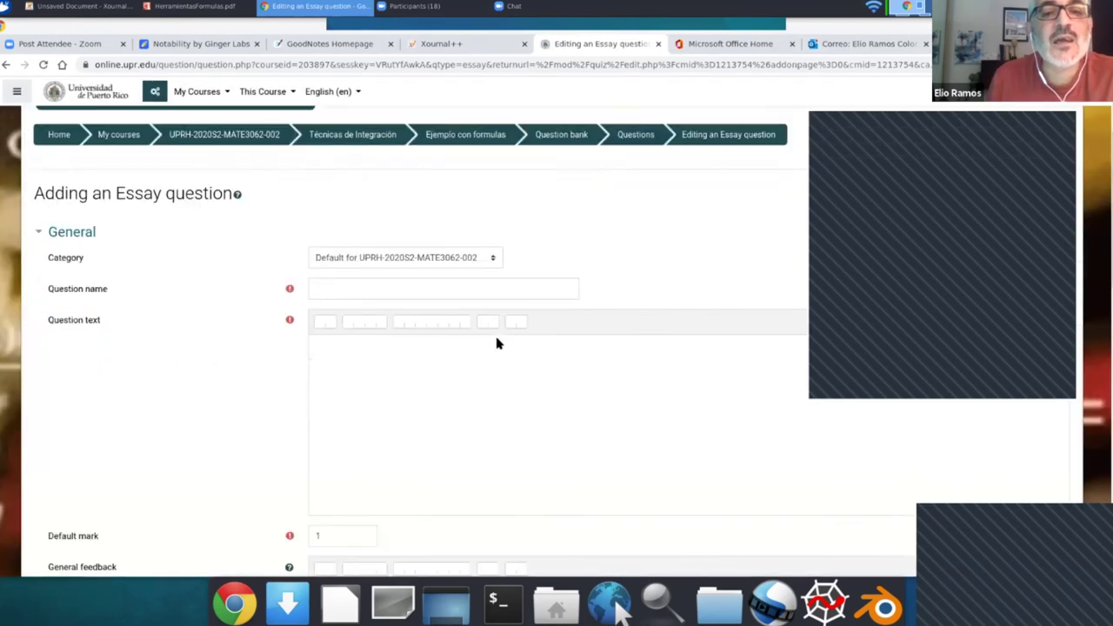
pyautogui.scroll(-1, 428, 258)
pyautogui.click(426, 239)
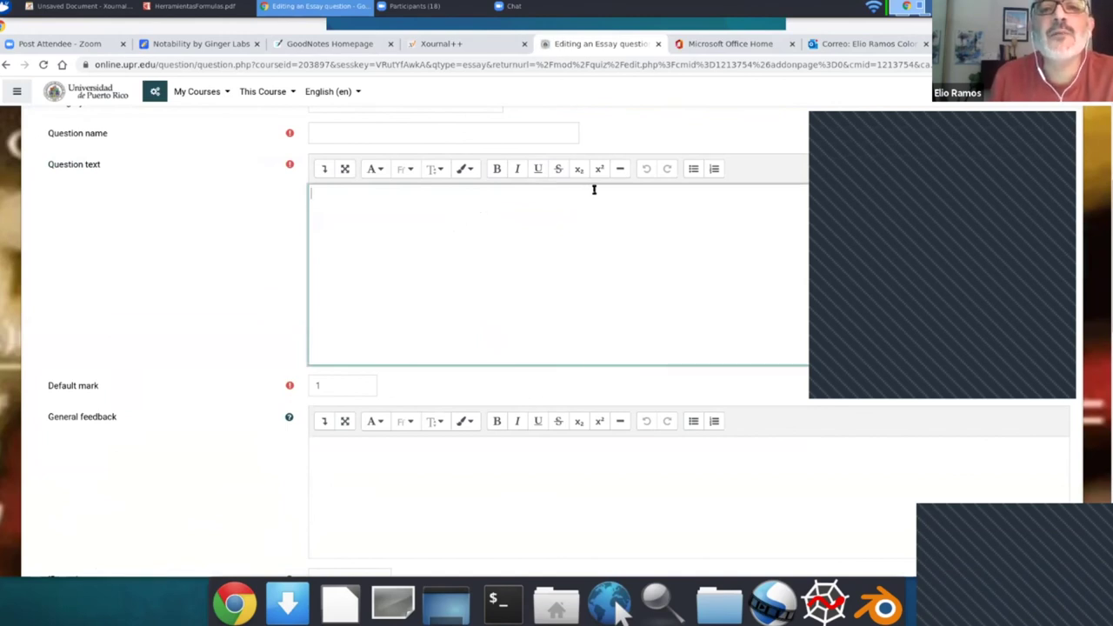
# - Insert the TeX equation x^2 - x + 1 = 0 into the question text using the equation editor
pyautogui.click(326, 171)
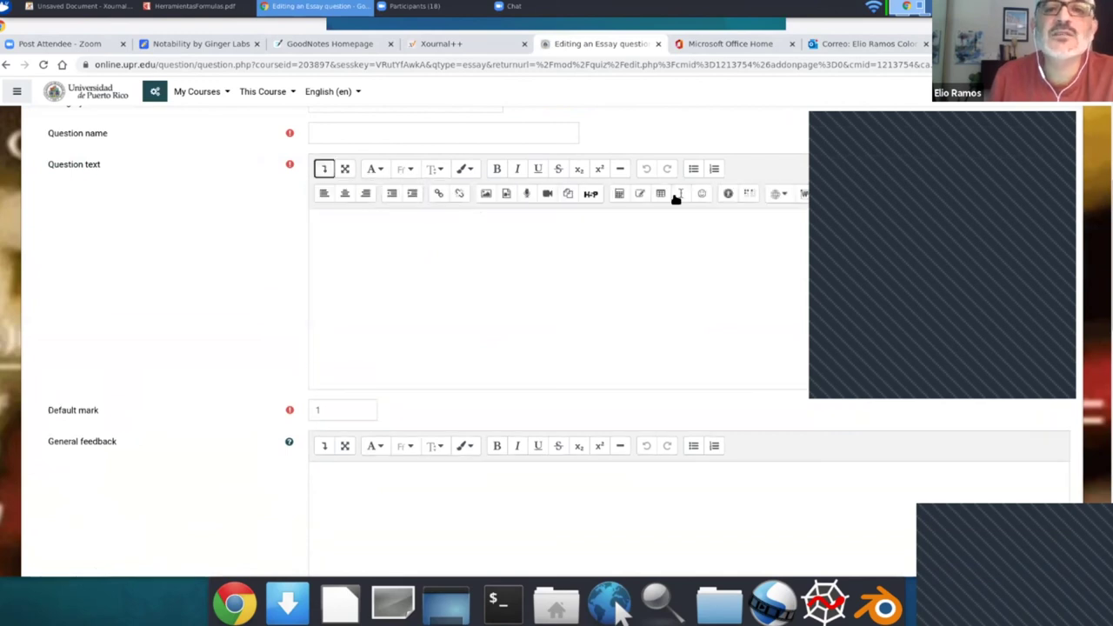
pyautogui.click(619, 195)
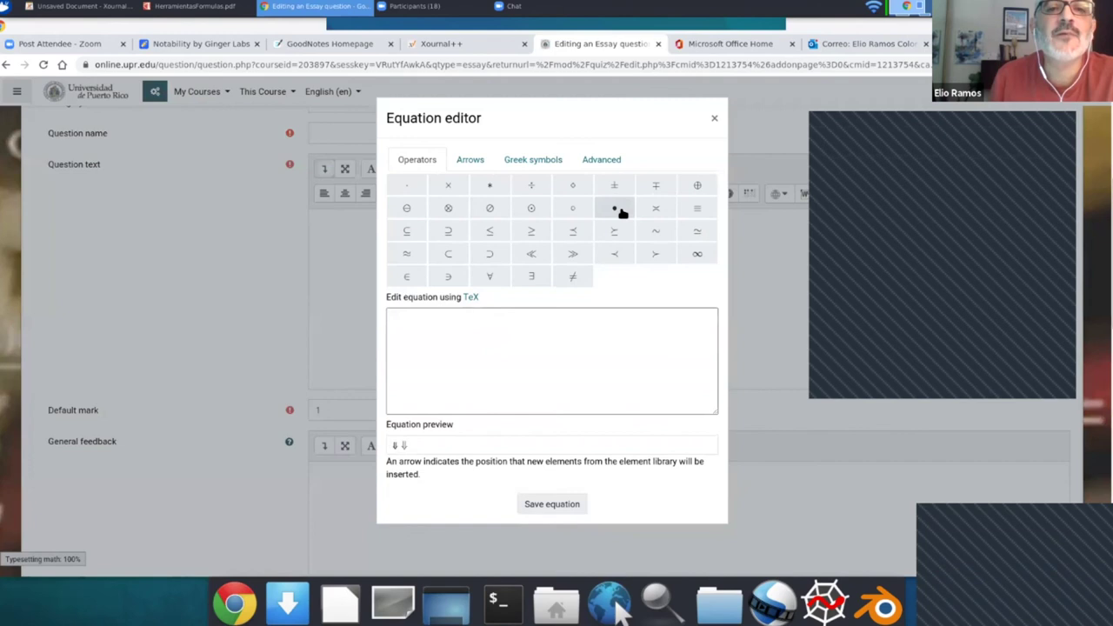
pyautogui.write('x^2')
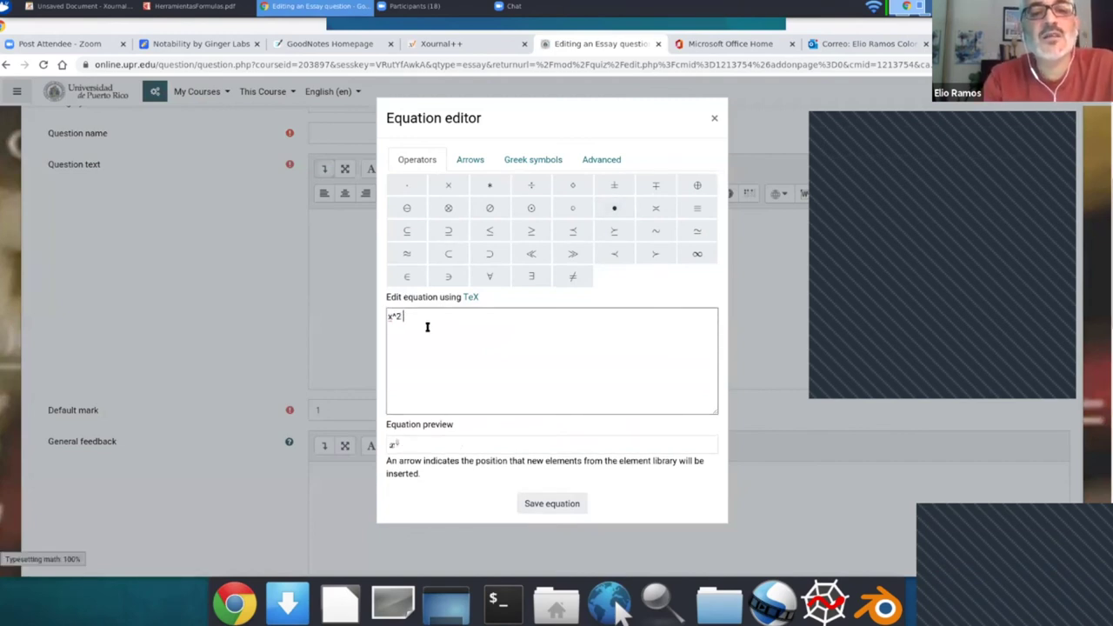
pyautogui.write(' -')
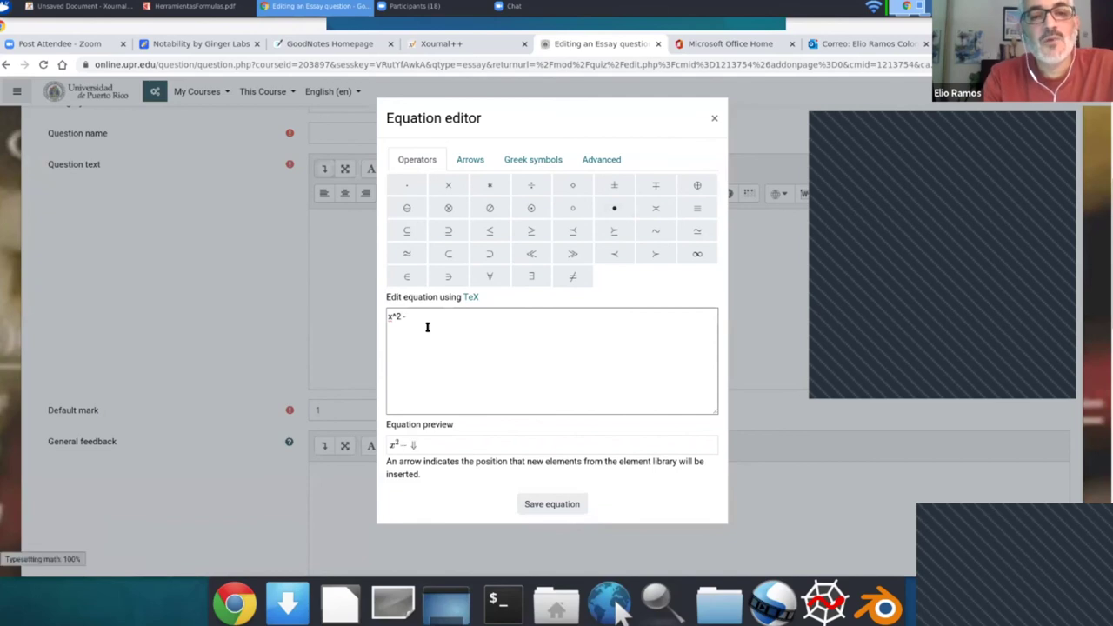
pyautogui.write(' x')
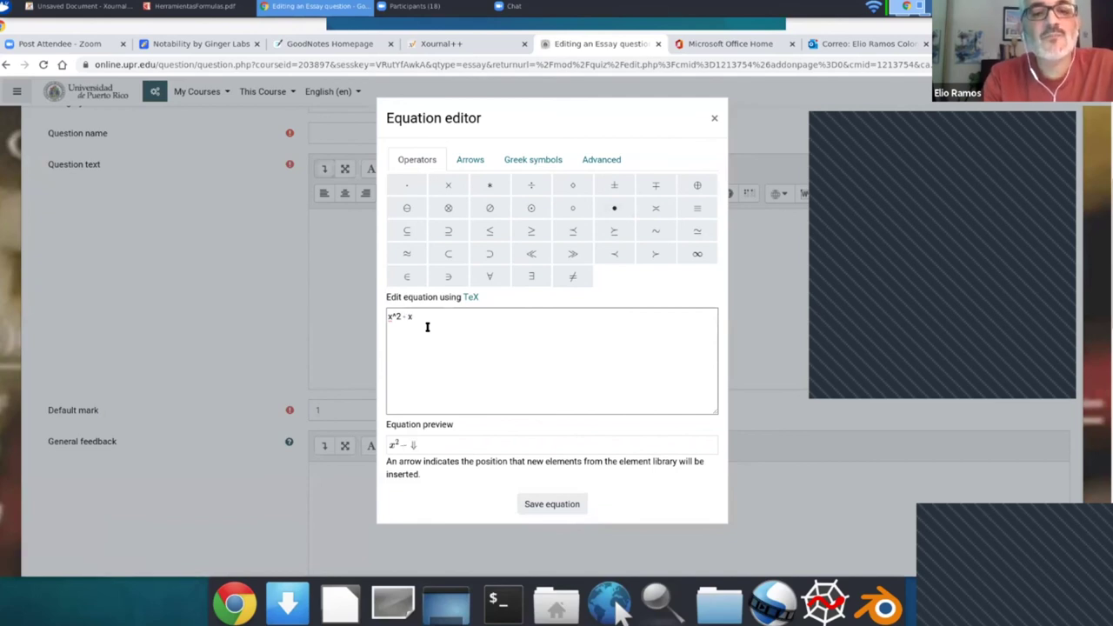
pyautogui.write(' + 1 = 0')
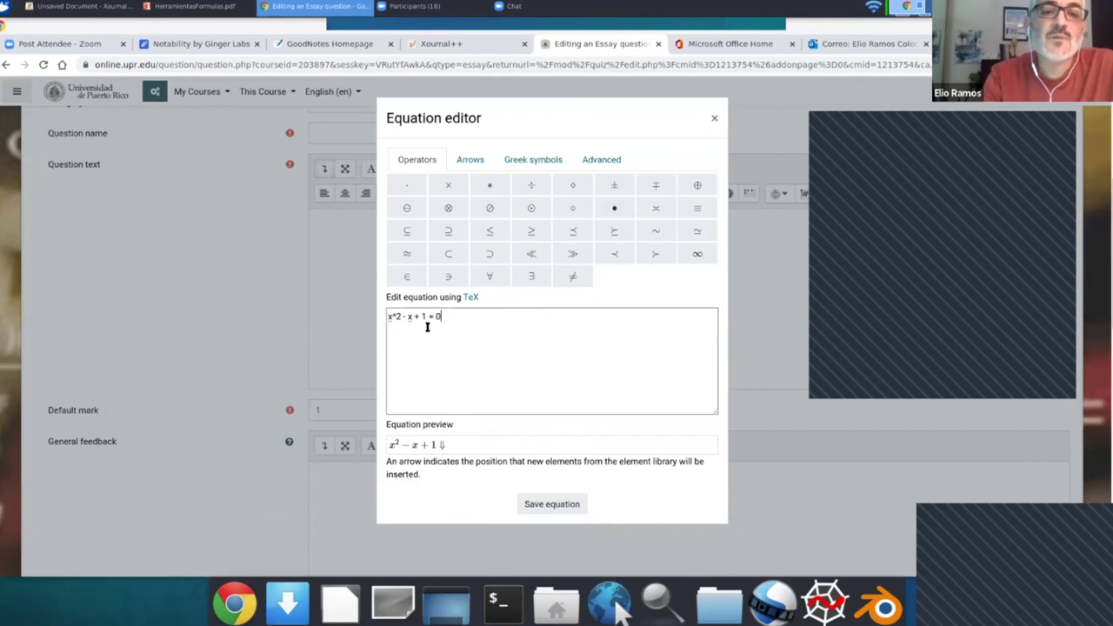
pyautogui.click(567, 512)
# - Examine the inserted TeX code in the question text, including its delimiters and exponent, at a larger page zoom
pyautogui.moveTo(397, 218); pyautogui.dragTo(306, 218)
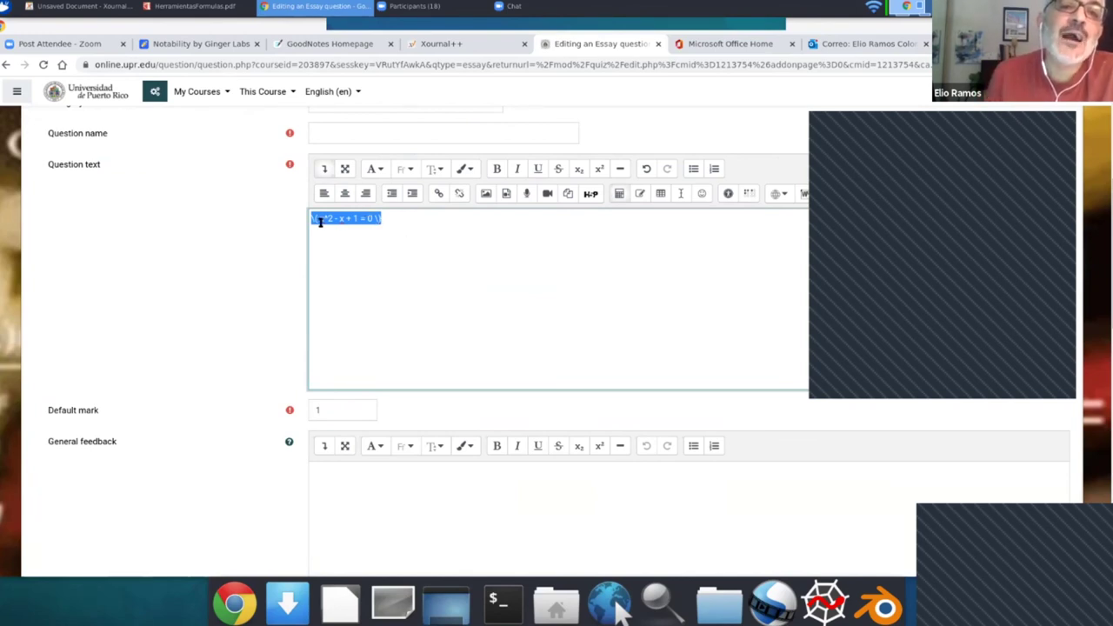
pyautogui.click(412, 218)
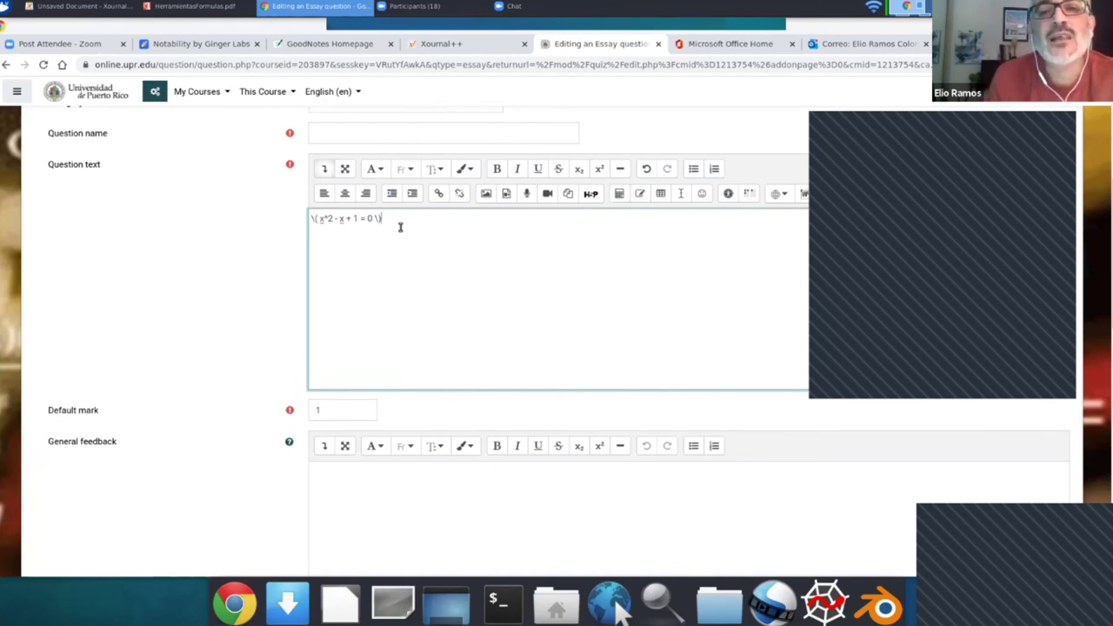
pyautogui.moveTo(397, 221); pyautogui.dragTo(311, 222)
pyautogui.click(363, 225)
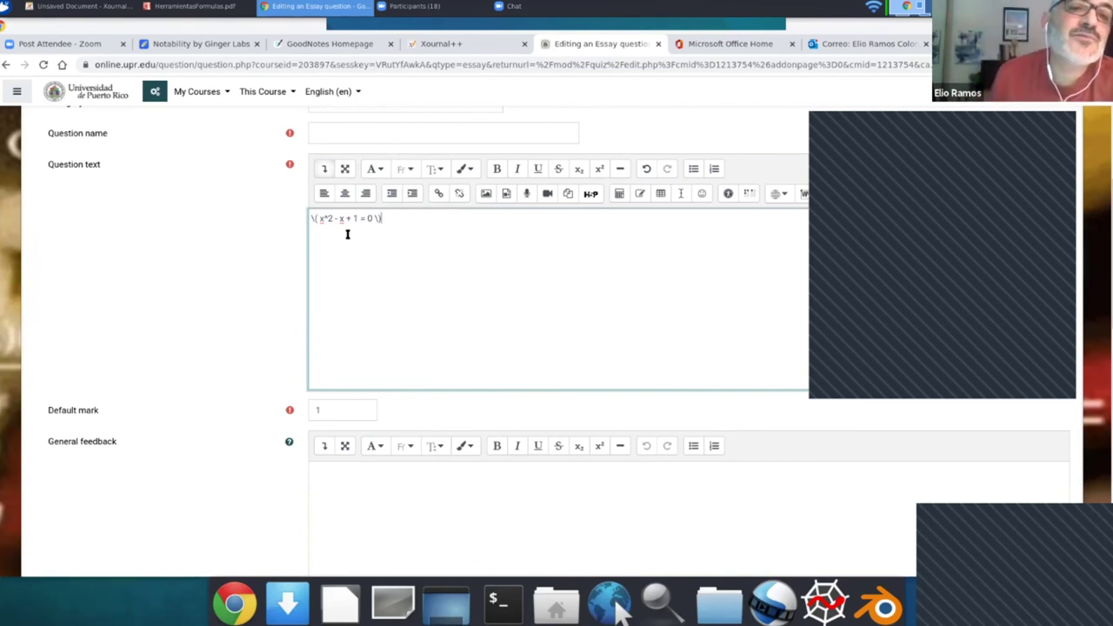
pyautogui.moveTo(322, 218); pyautogui.dragTo(336, 218)
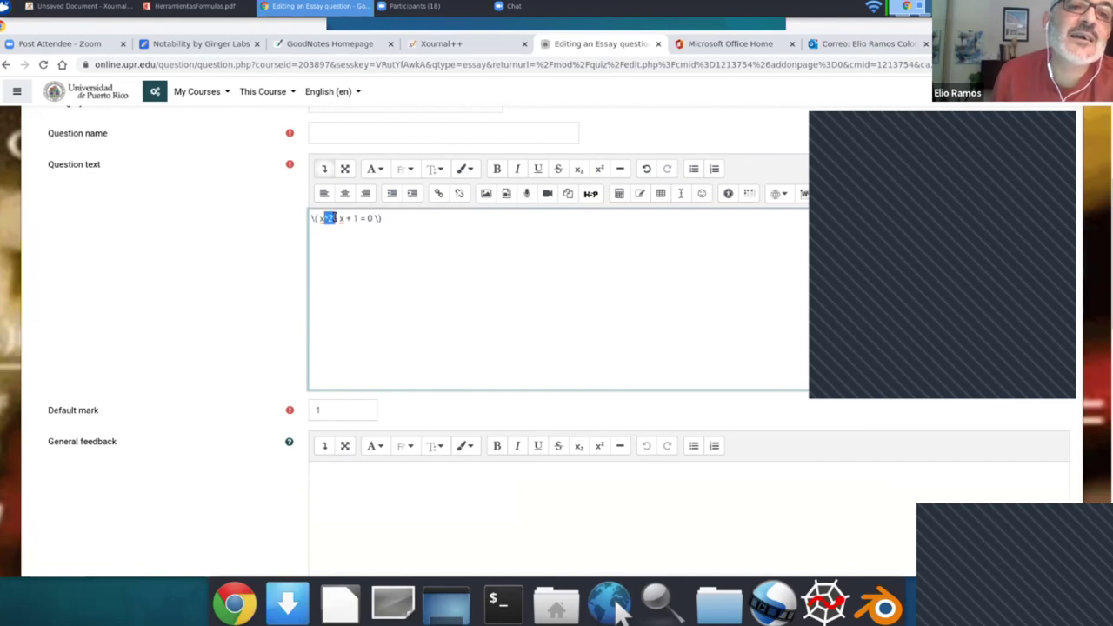
pyautogui.click(331, 218)
pyautogui.hotkey('ctrl', '+')
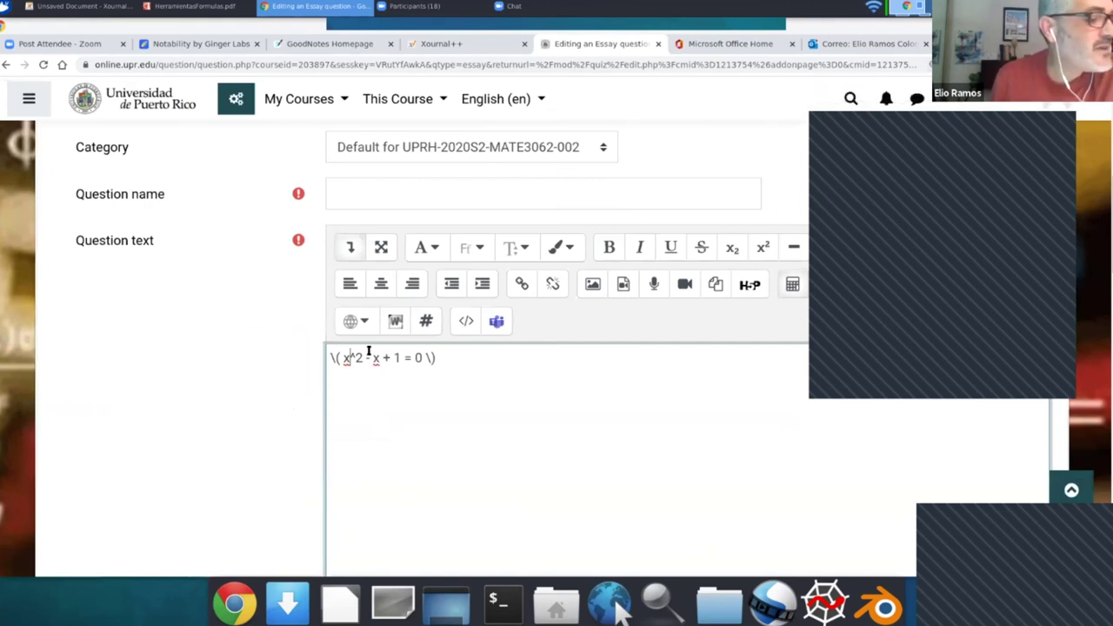
# - Start a second equation below the first one with the TeX integral sign and limits \int_0^{\infty}
pyautogui.click(444, 357)
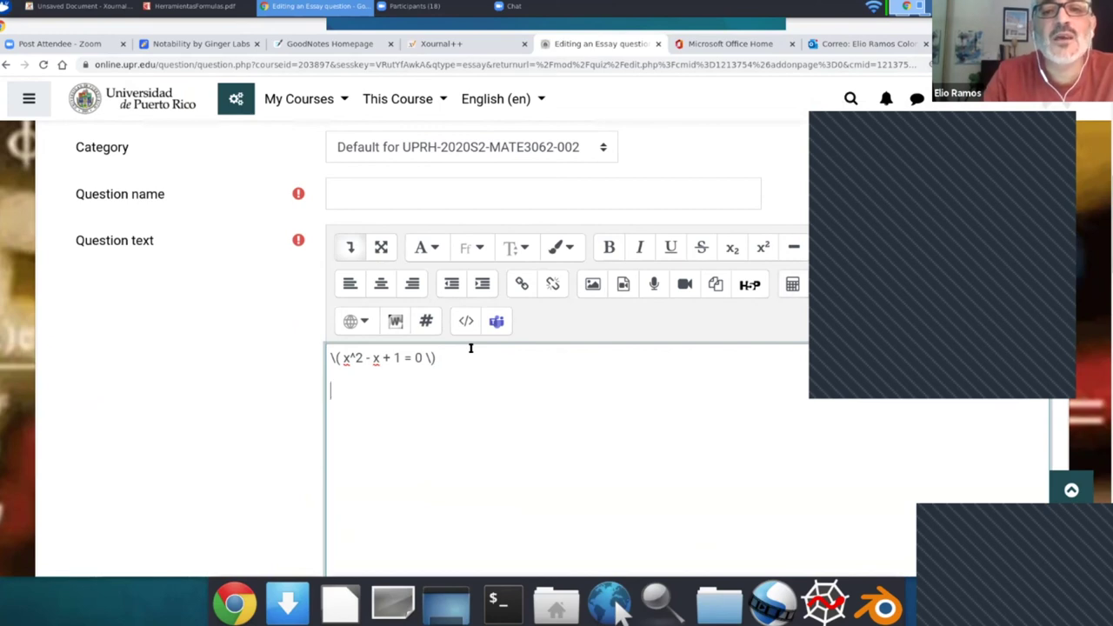
pyautogui.click(792, 285)
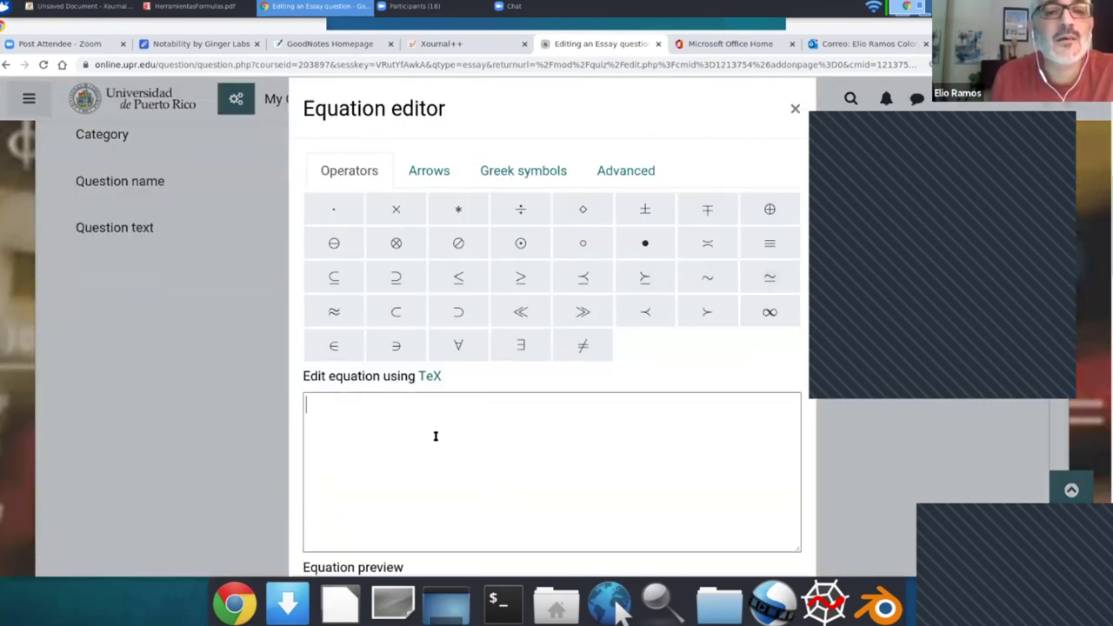
pyautogui.scroll(-2, 435, 431)
pyautogui.write('\\int_')
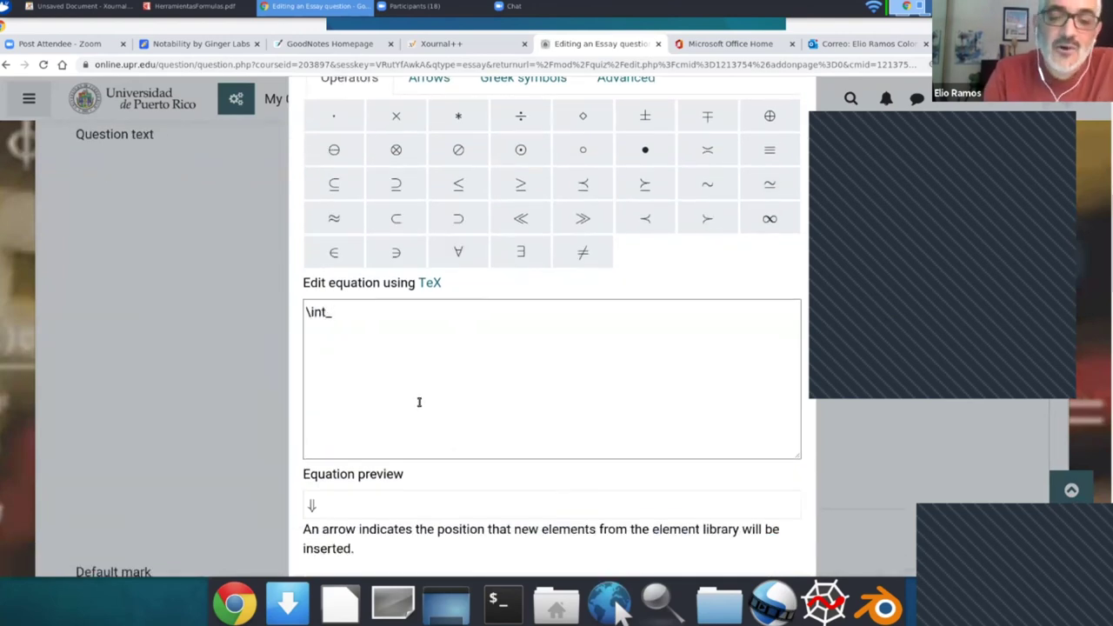
pyautogui.write('0^{')
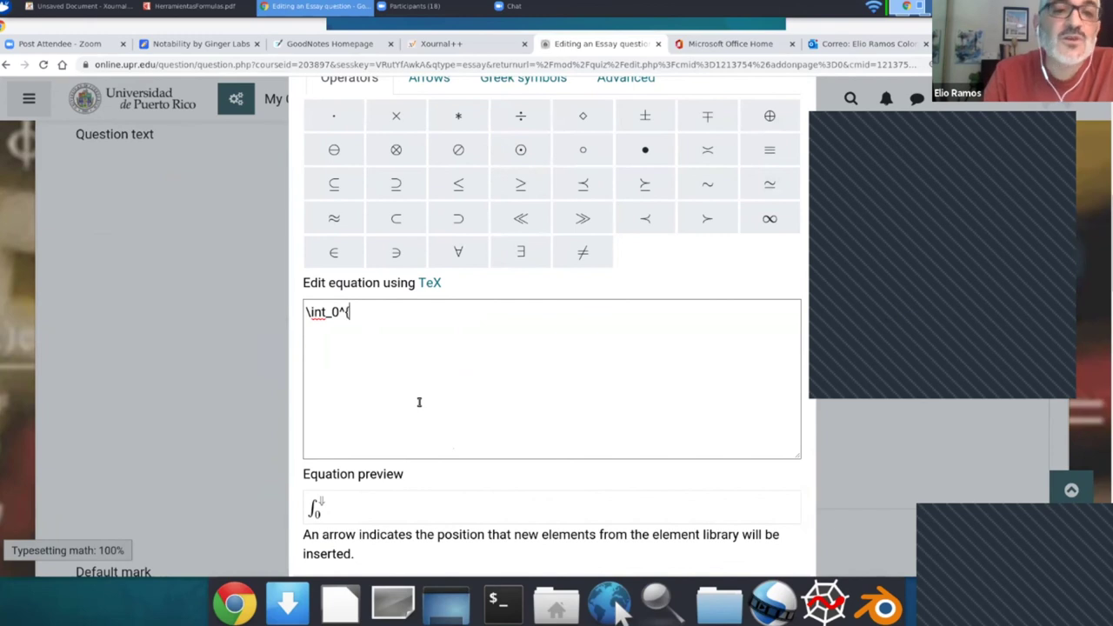
pyautogui.write('\\inf')
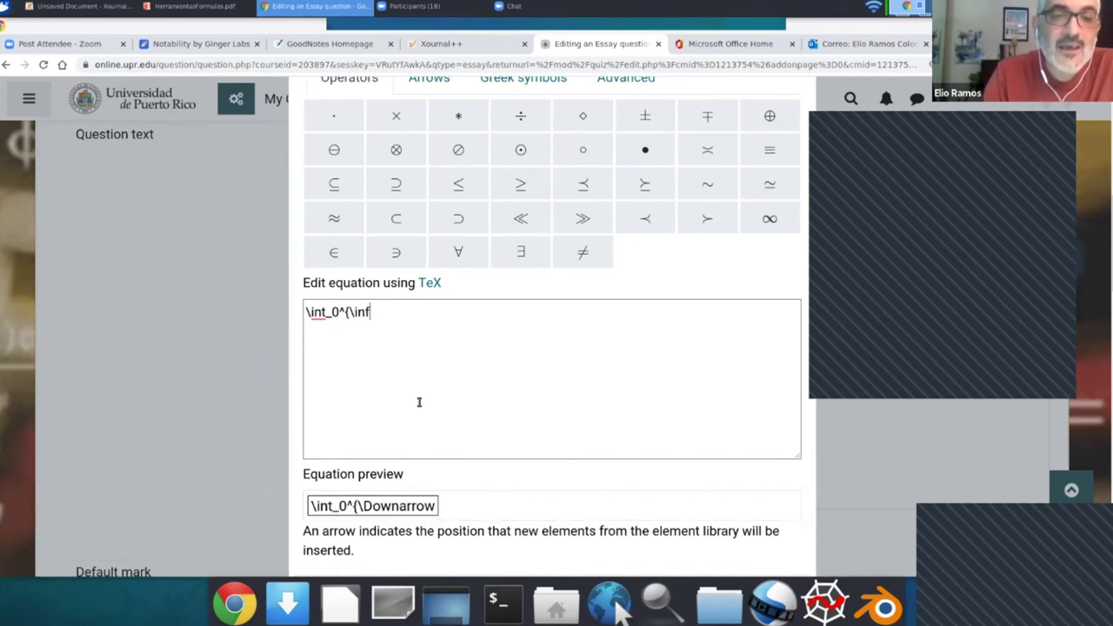
pyautogui.write('ty}')
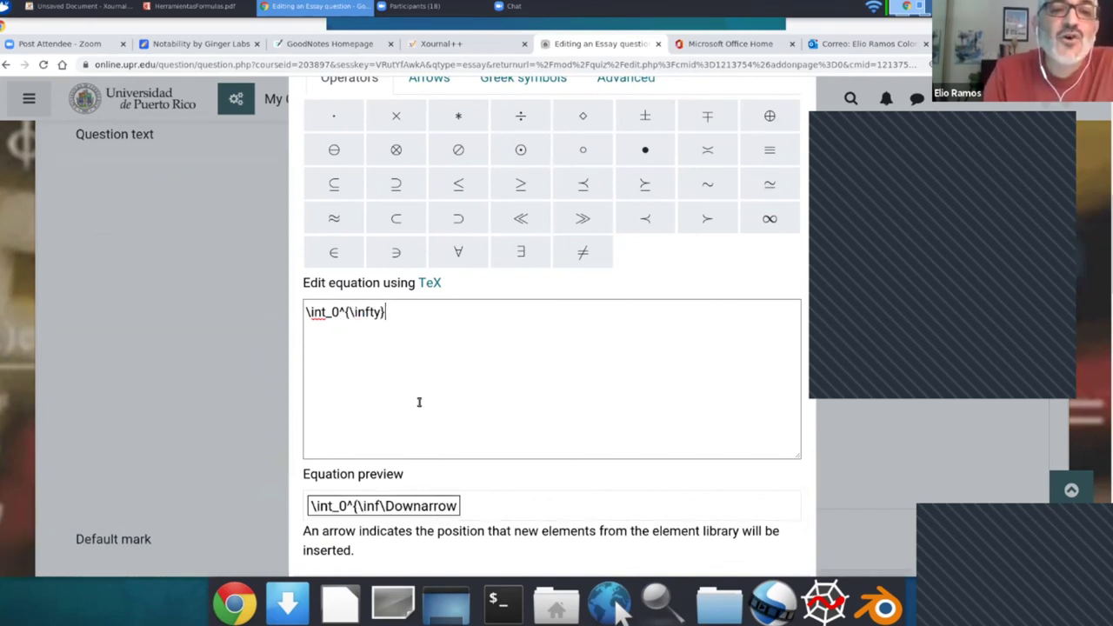
# - Complete the integral with the integrand x^3 dx, preview it, and return to the question text without saving the equation
pyautogui.write(' f')
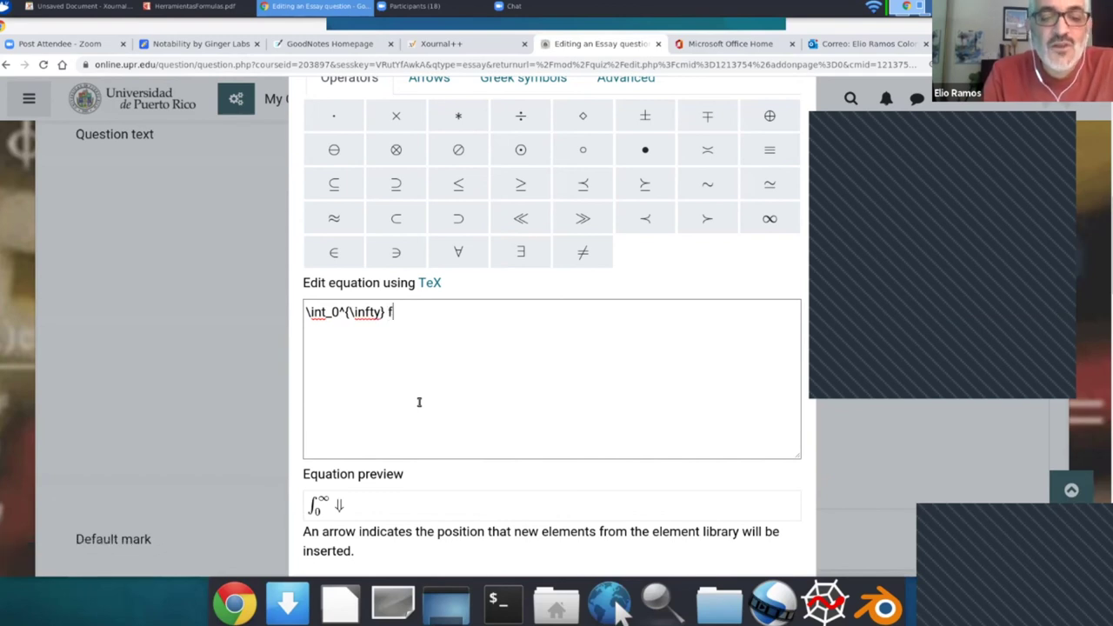
pyautogui.write('(')
pyautogui.press('BackSpace')
pyautogui.press('BackSpace')
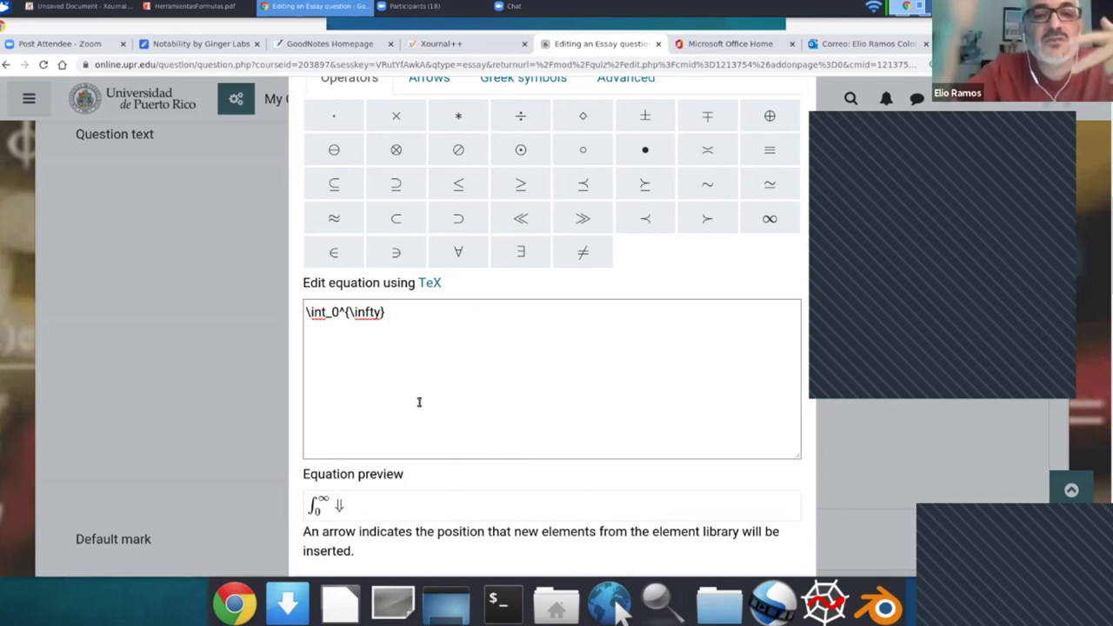
pyautogui.write('x^')
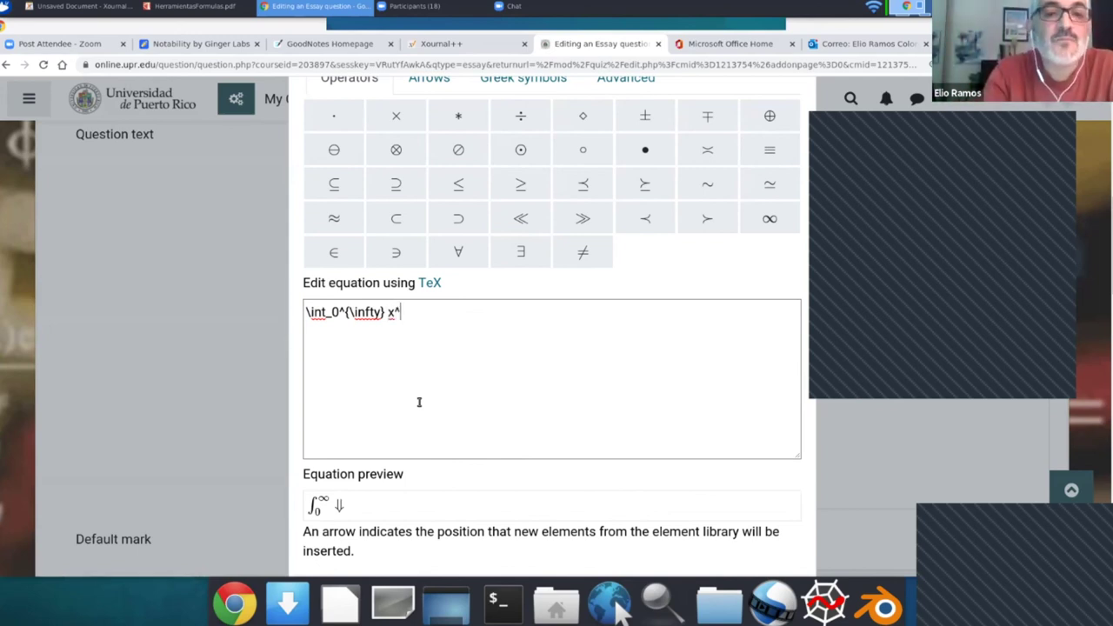
pyautogui.write('3 dx')
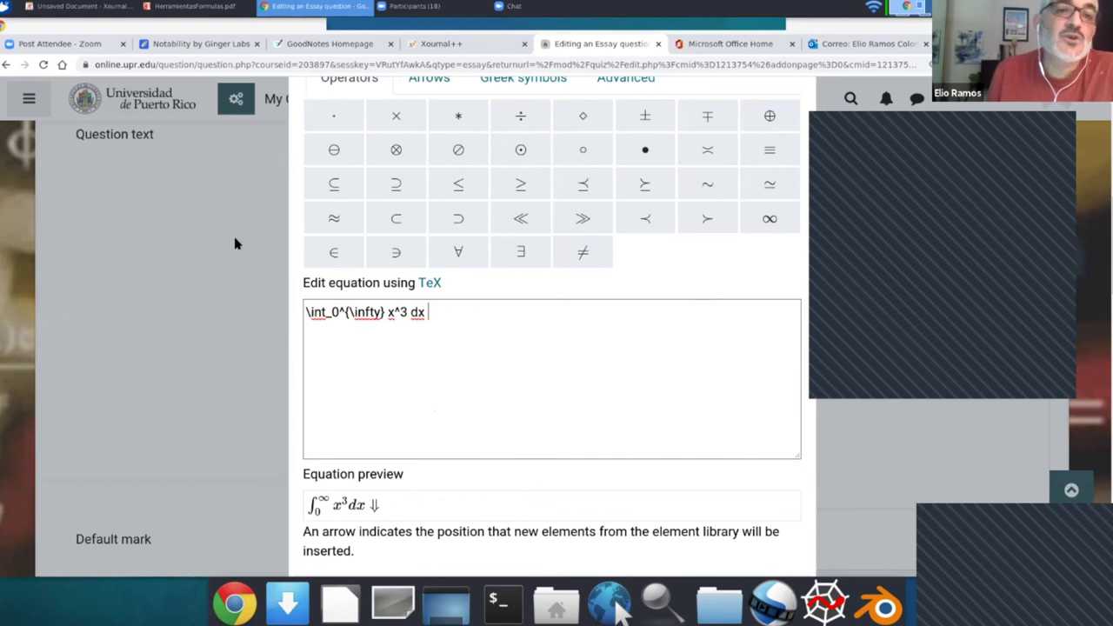
pyautogui.scroll(1, 233, 228)
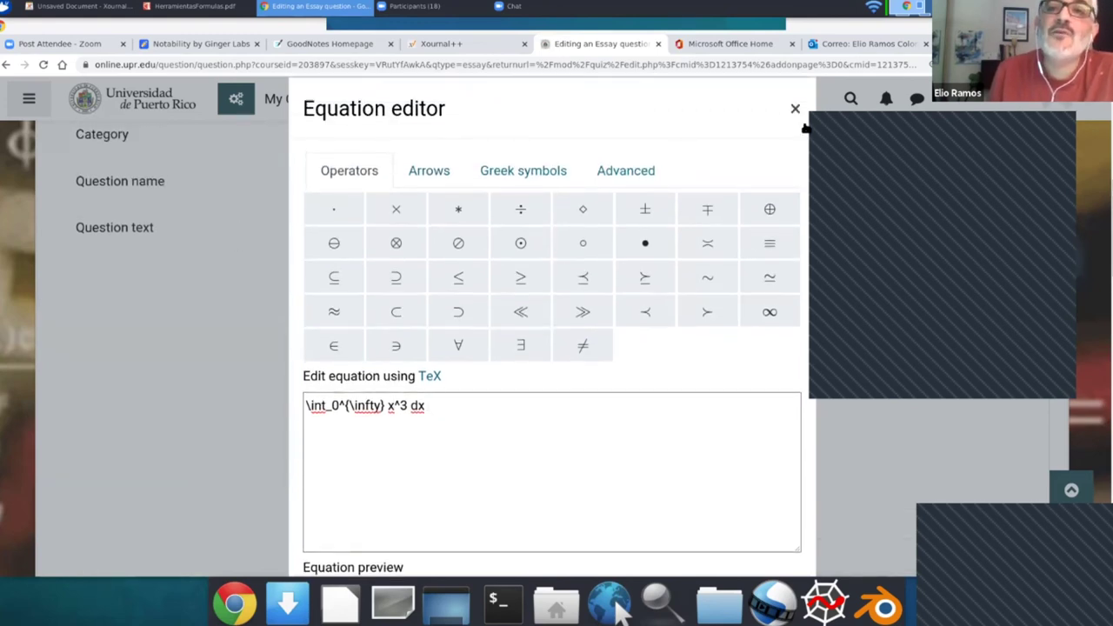
pyautogui.click(795, 109)
pyautogui.click(451, 356)
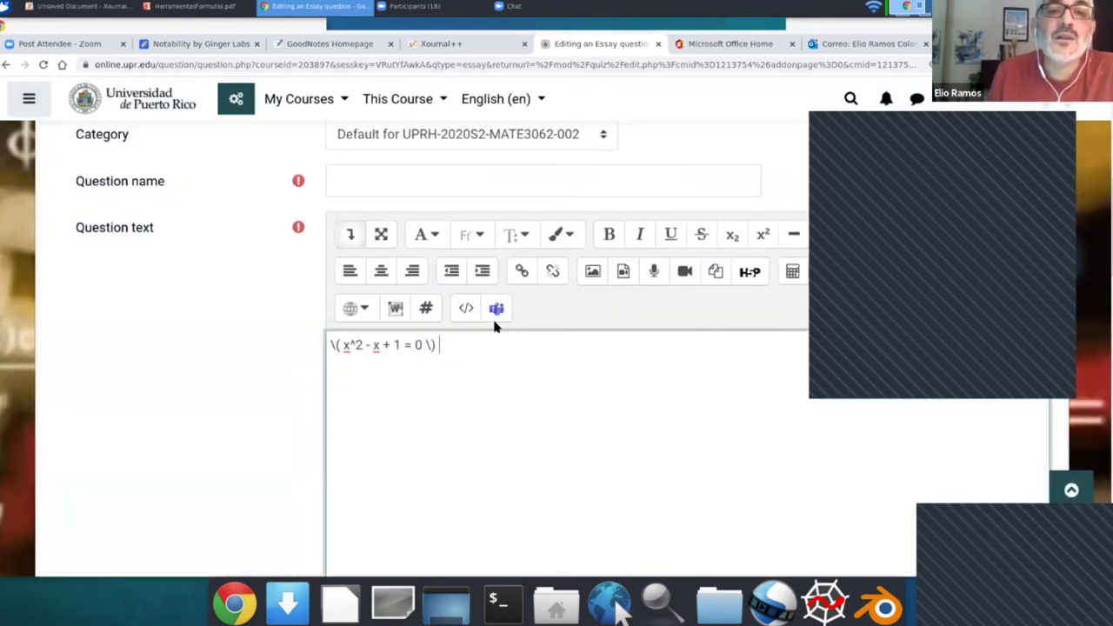